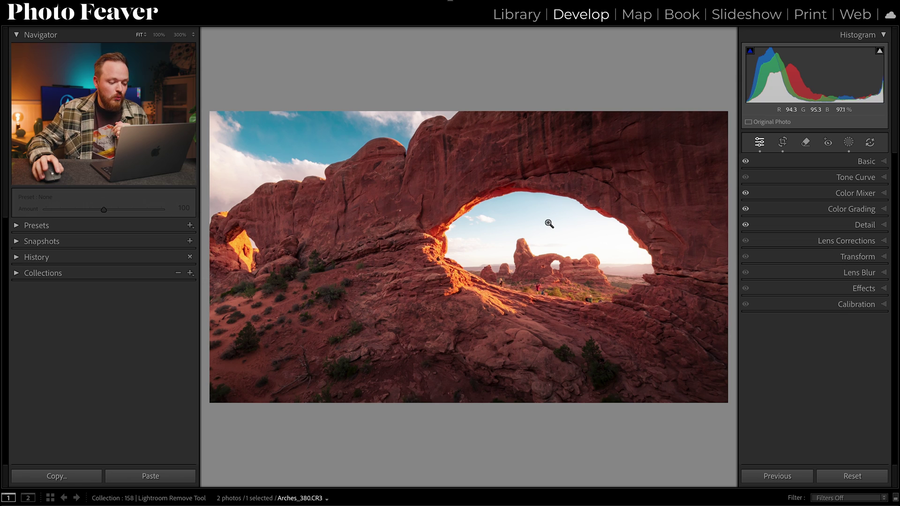
click(499, 284)
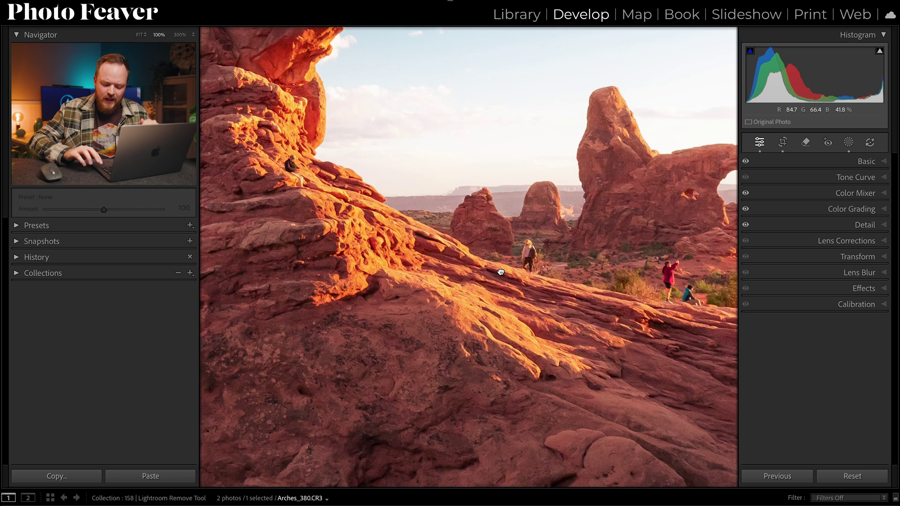
click(502, 272)
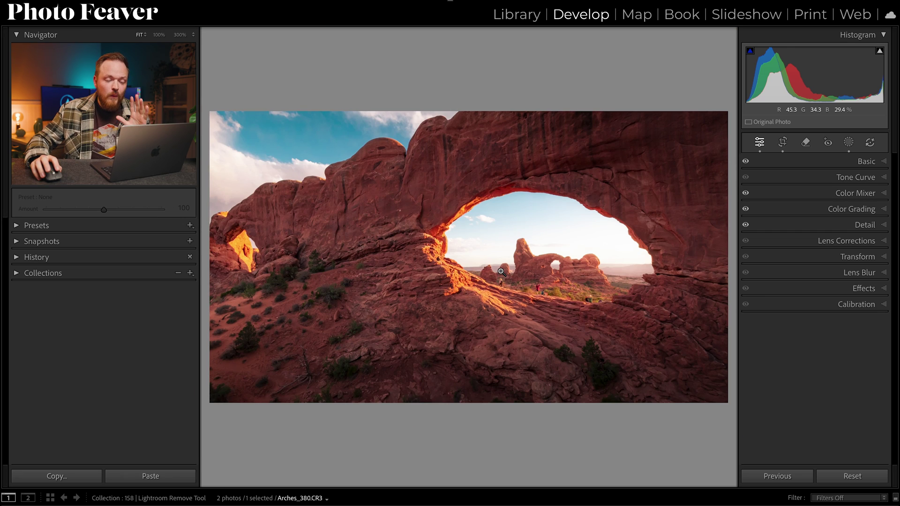
key(Right)
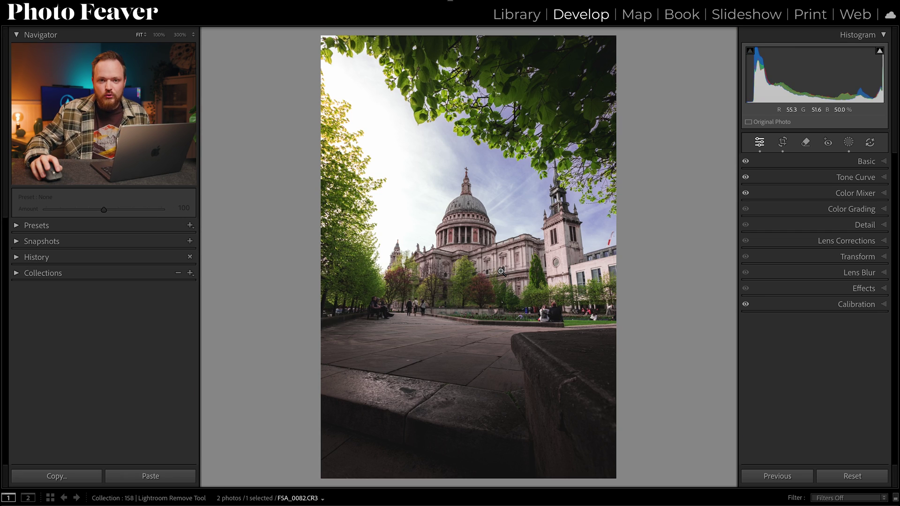
click(500, 295)
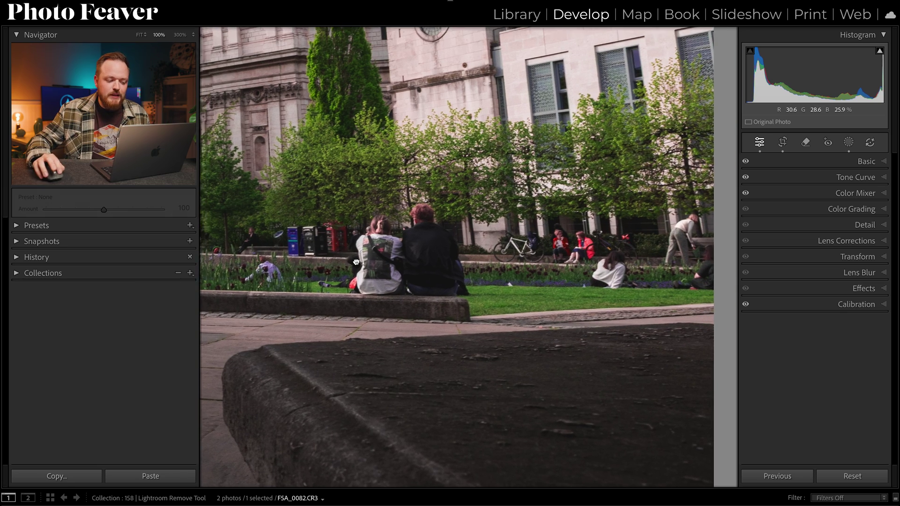
drag(333, 256, 406, 264)
click(406, 264)
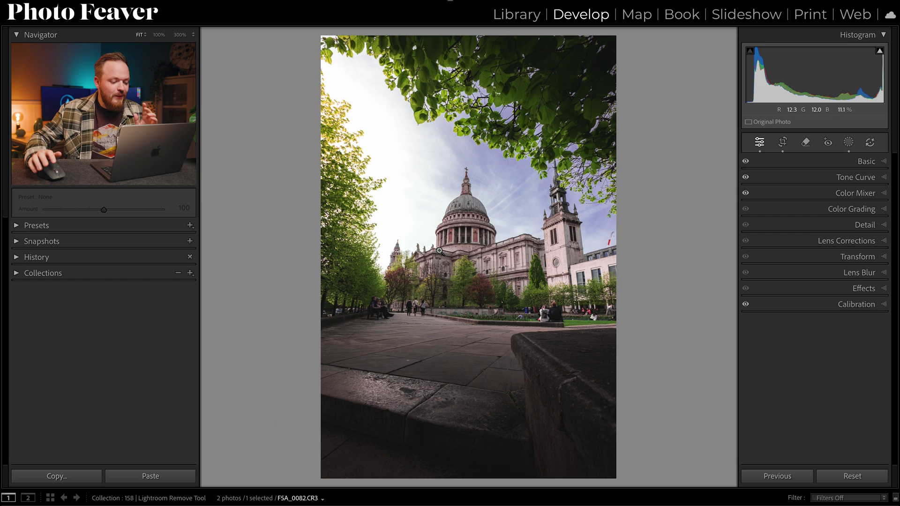
key(Right)
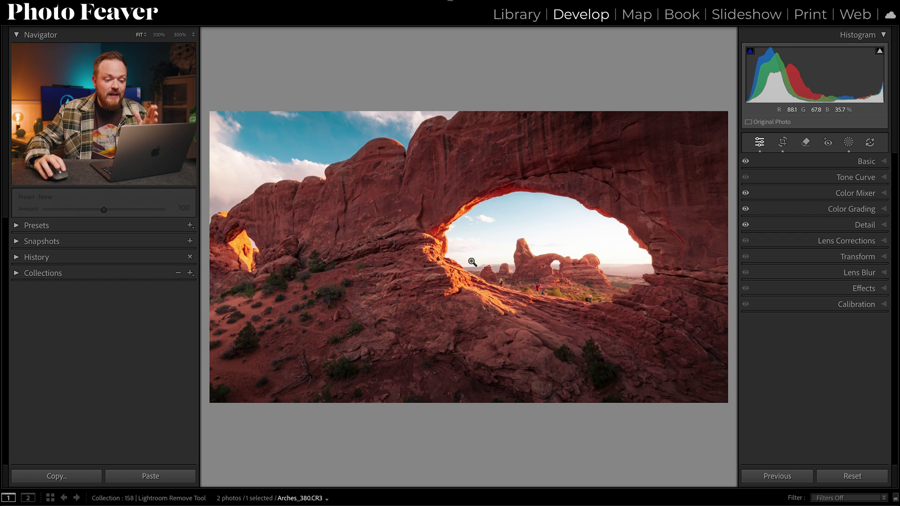
Step: Run Distraction Removal's People detection on the Arches photo
click(806, 143)
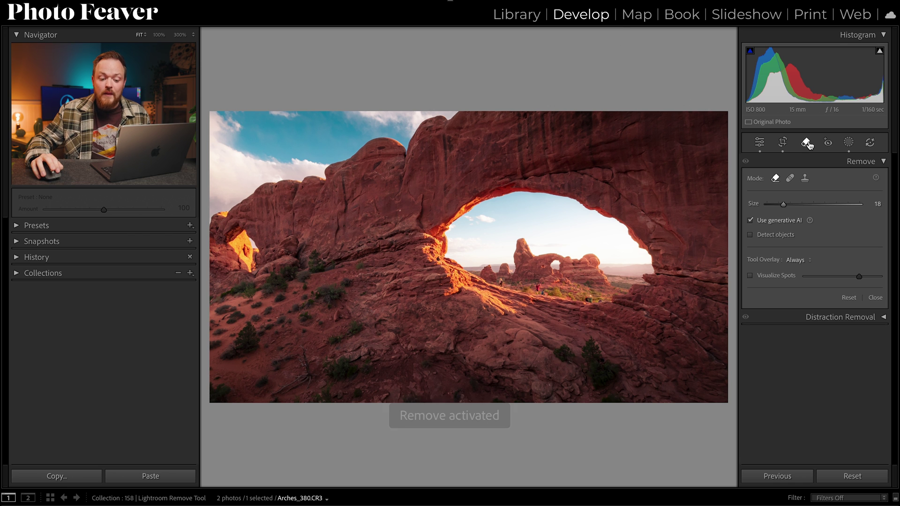
click(827, 324)
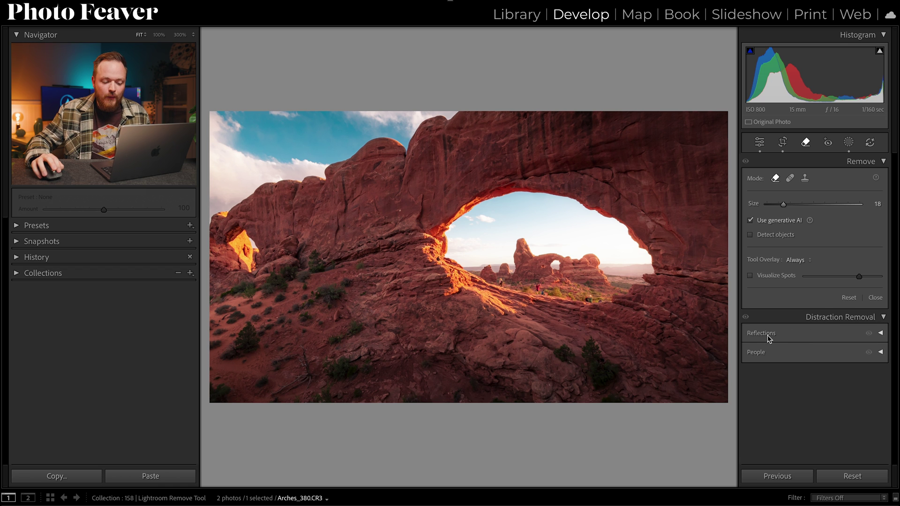
click(880, 353)
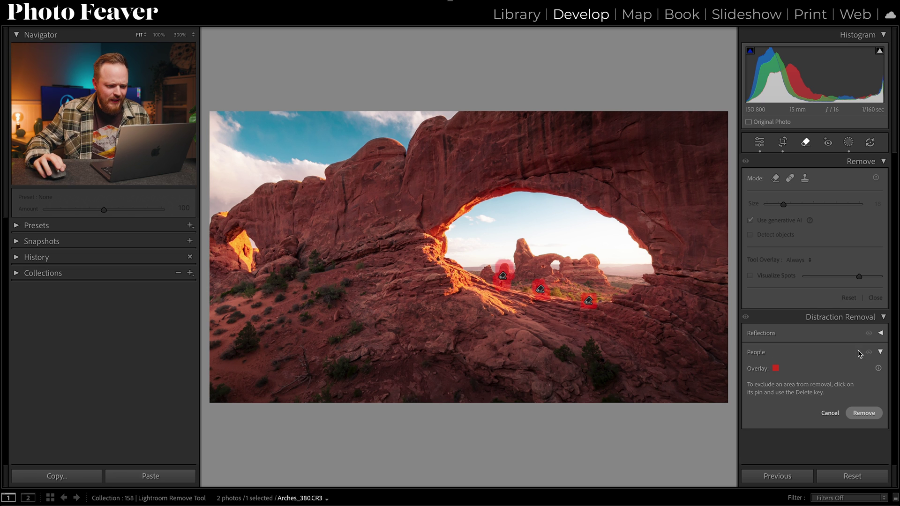
Step: Inspect the three marked tourist groups at 100% zoom
click(616, 306)
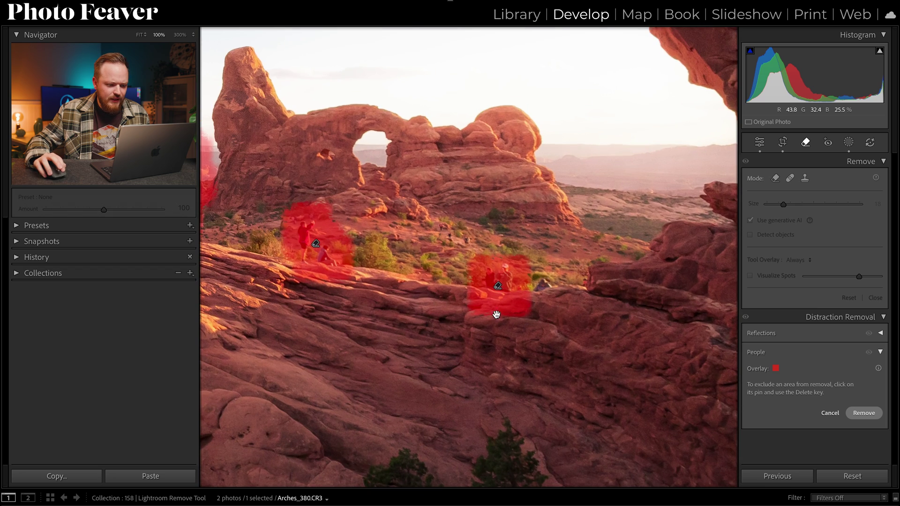
drag(627, 366, 576, 354)
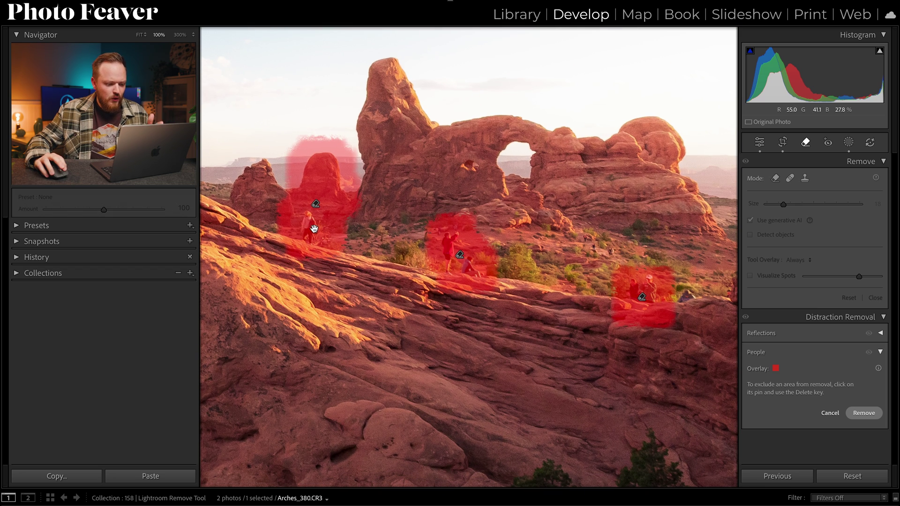
drag(646, 305, 582, 287)
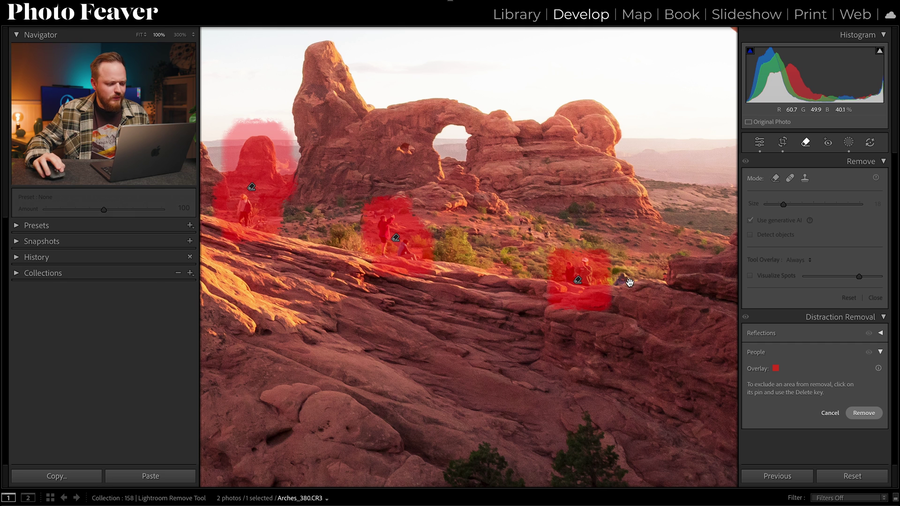
scroll(431, 284, left, 10)
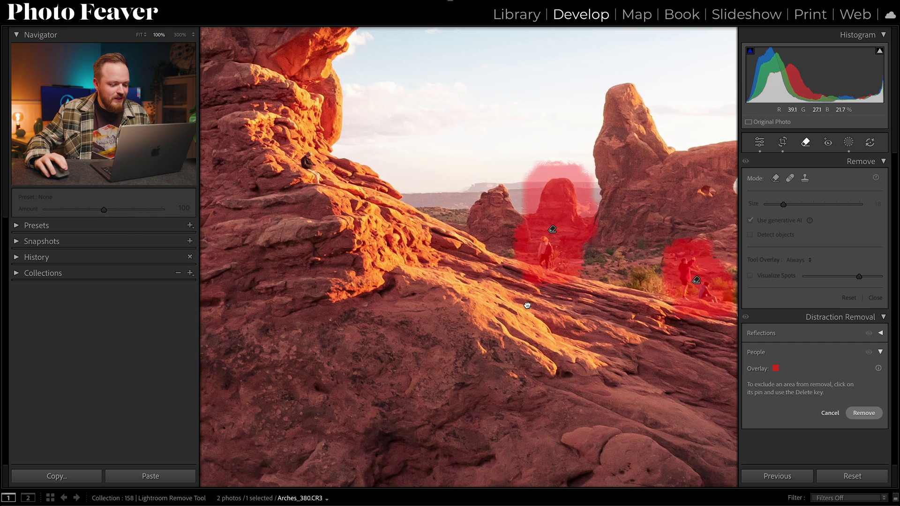
scroll(523, 299, up, 3)
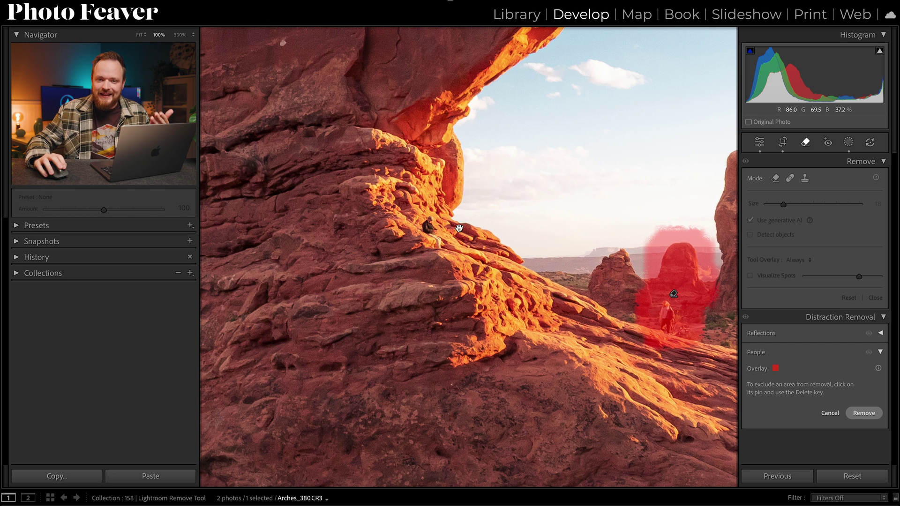
scroll(471, 230, right, 10)
scroll(471, 230, down, 3)
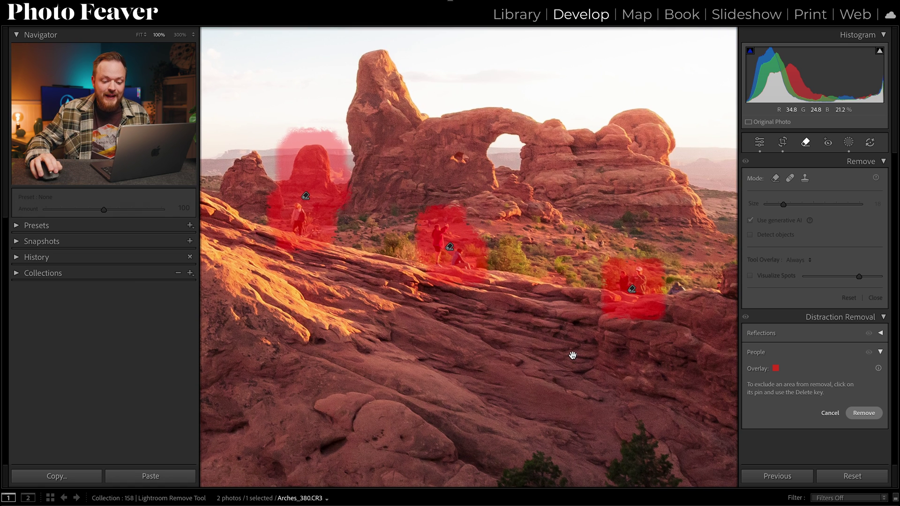
Step: Remove the detected tourists and switch the leftmost patch to generated variation 2/3
click(871, 414)
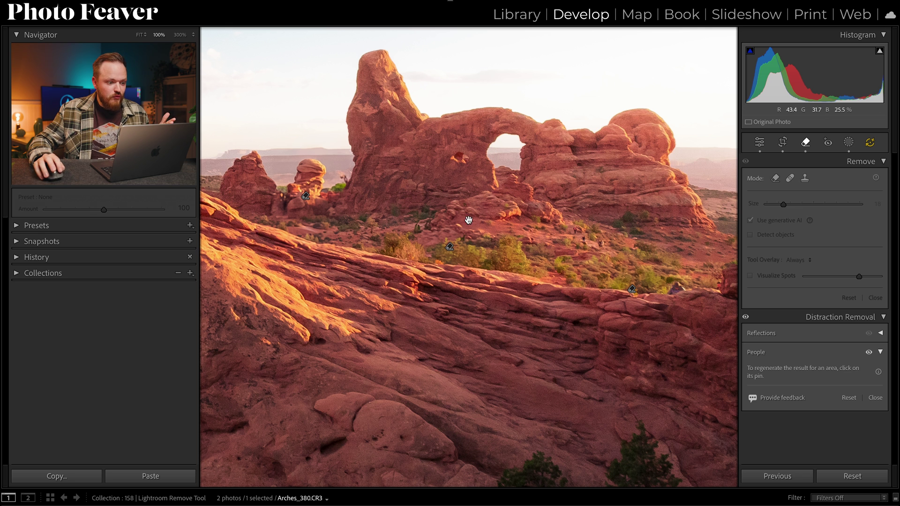
mouse_move(556, 197)
mouse_down()
mouse_move(445, 188)
mouse_move(547, 201)
mouse_up()
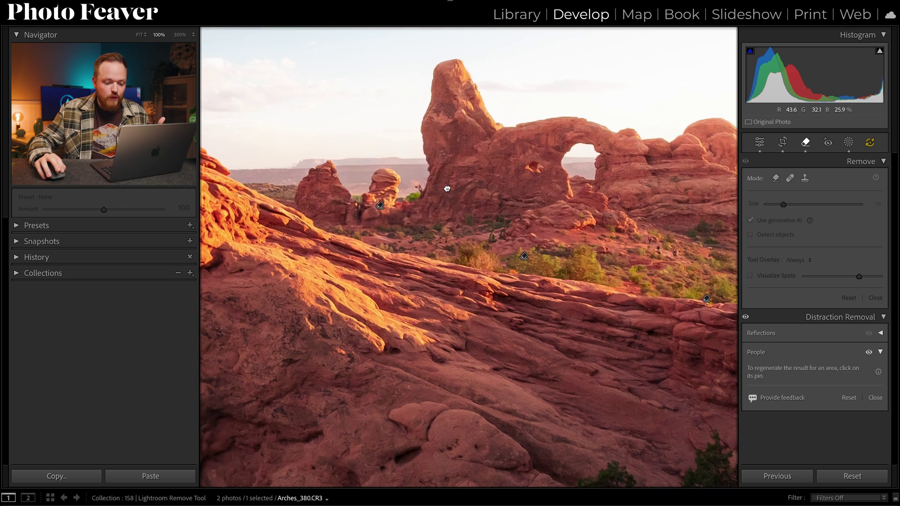
click(380, 207)
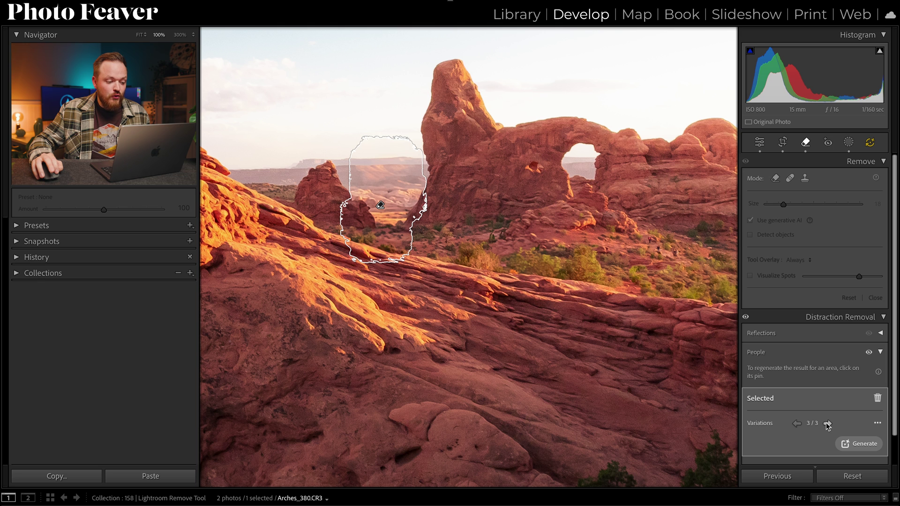
click(796, 423)
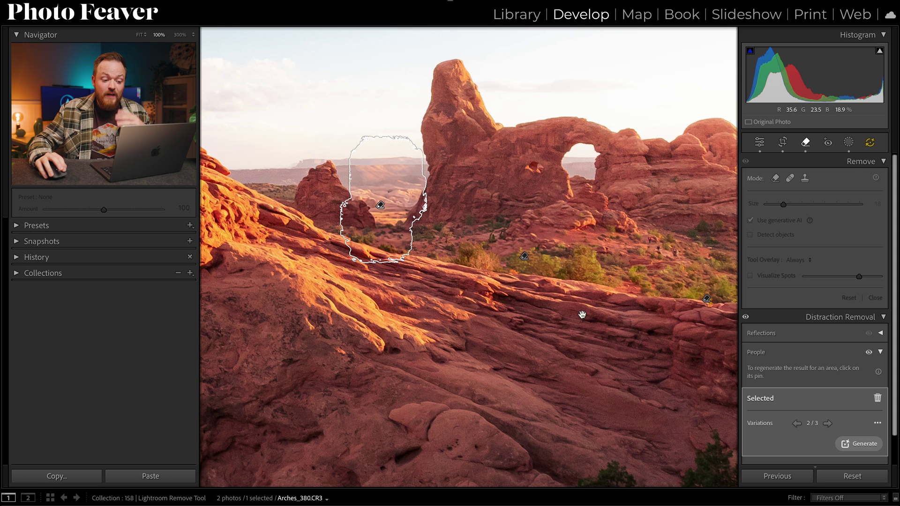
drag(582, 315, 443, 308)
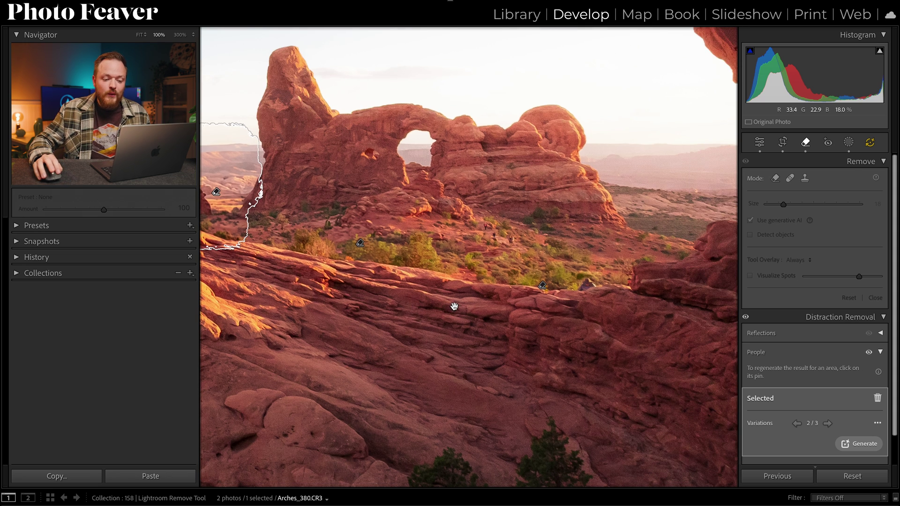
click(768, 184)
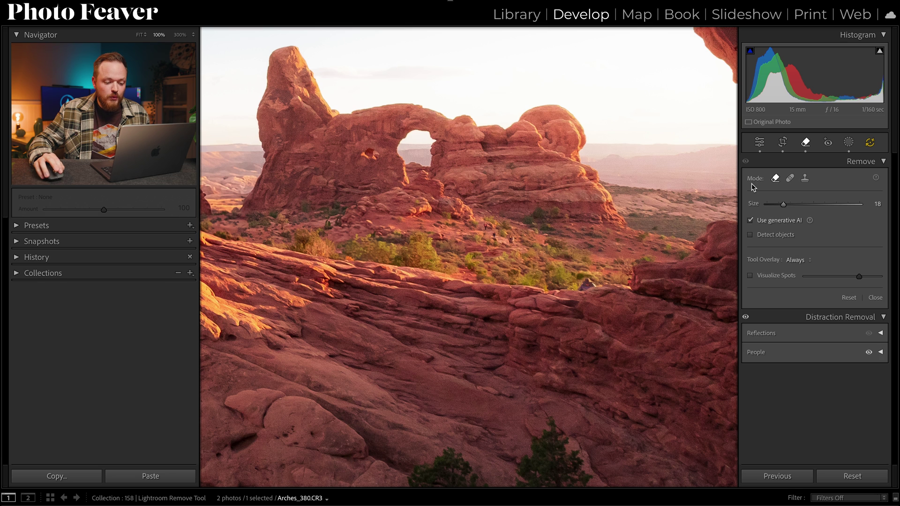
Step: Brush over the leftover figures on the ridge and lit rock, and remove them
click(585, 285)
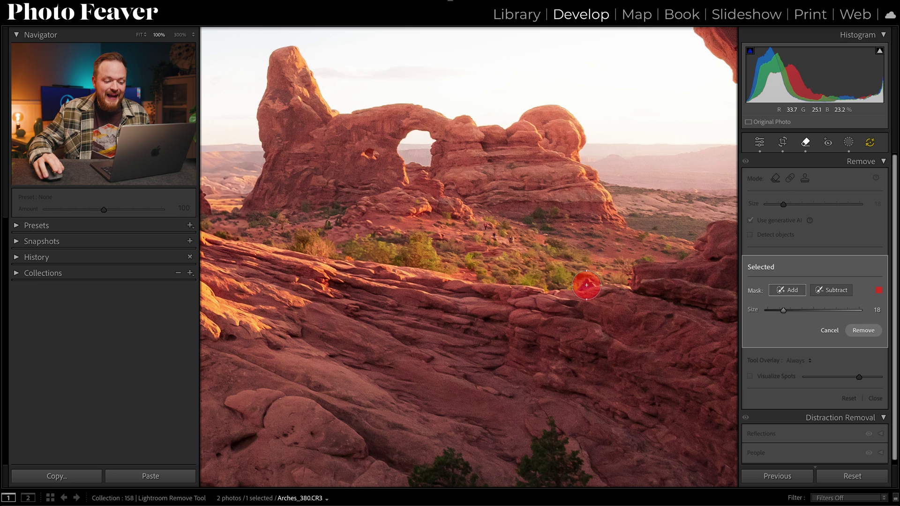
click(634, 282)
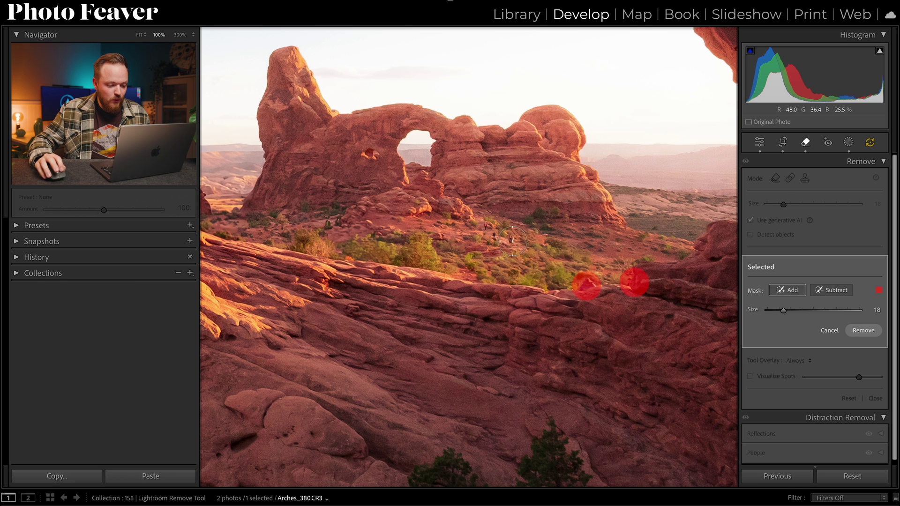
scroll(512, 240, down, 4)
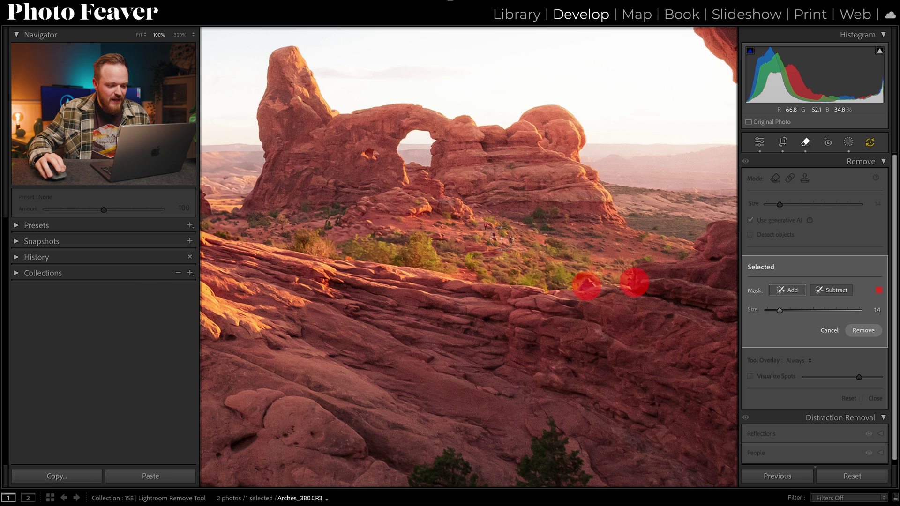
click(496, 233)
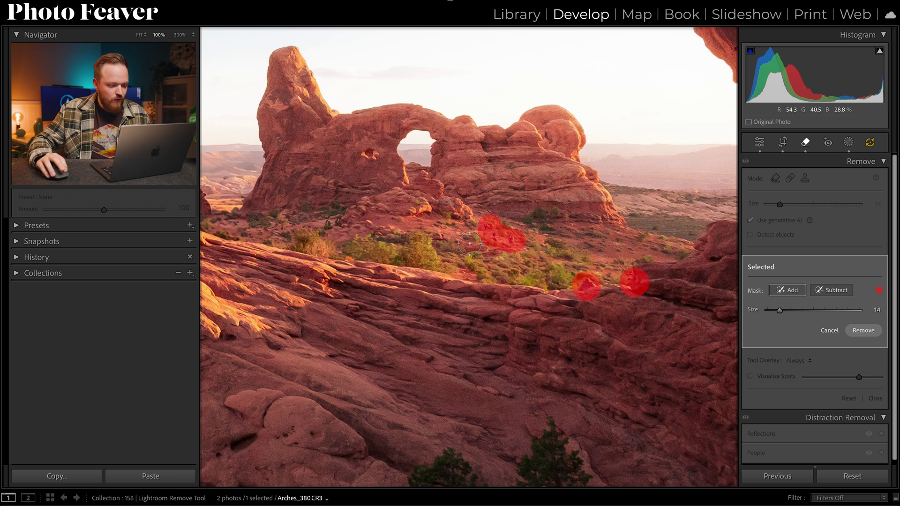
mouse_move(262, 236)
mouse_down()
mouse_move(490, 254)
mouse_move(640, 297)
mouse_up()
mouse_move(384, 206)
mouse_down()
mouse_move(360, 187)
mouse_move(379, 215)
mouse_move(359, 186)
mouse_up()
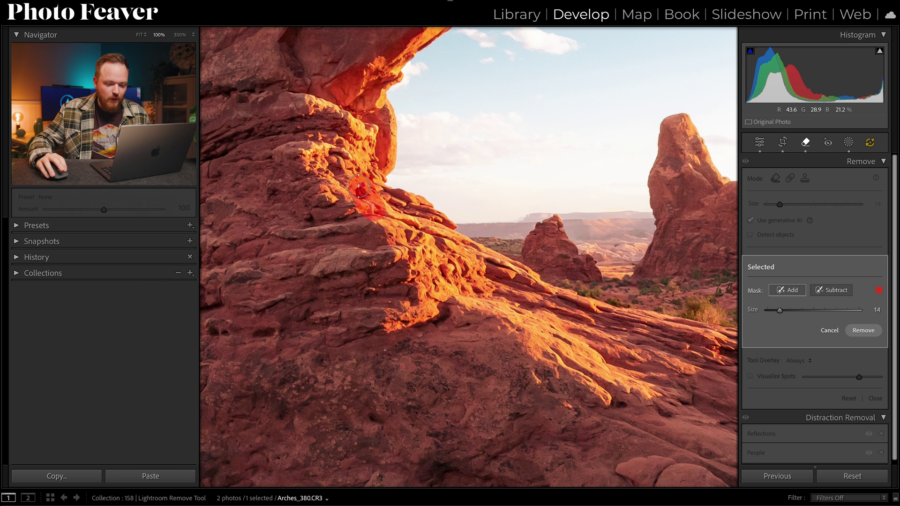
click(858, 330)
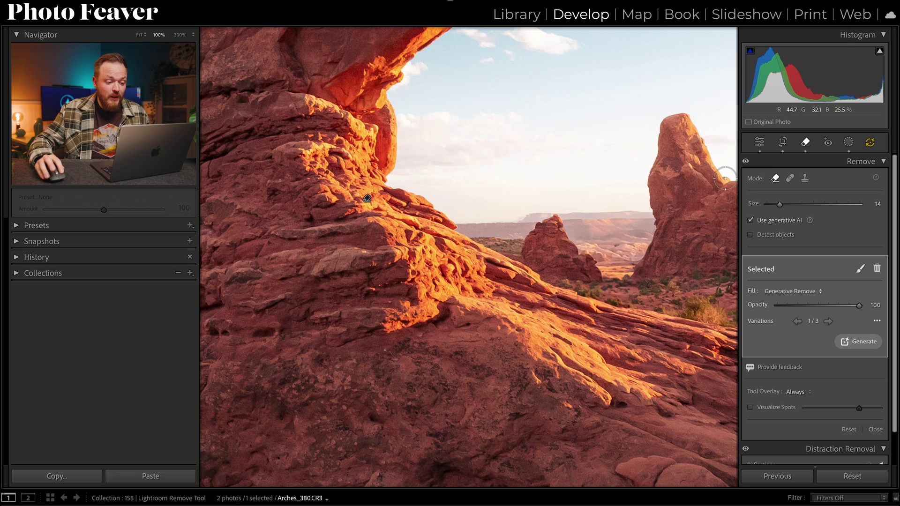
Step: Pan across the Arches photo toward Turret Arch, then move to the St Paul's Cathedral photo FSA_0082.CR3
key(d)
scroll(475, 238, right, 10)
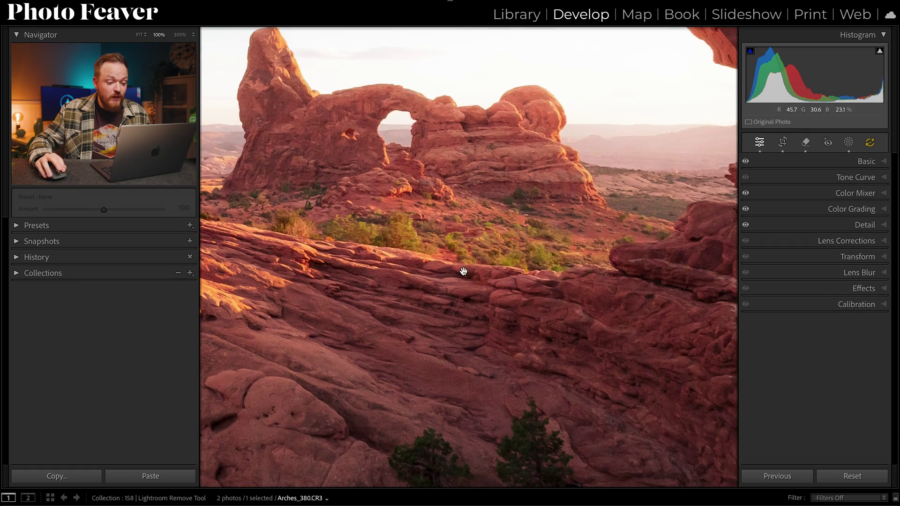
drag(464, 272, 554, 281)
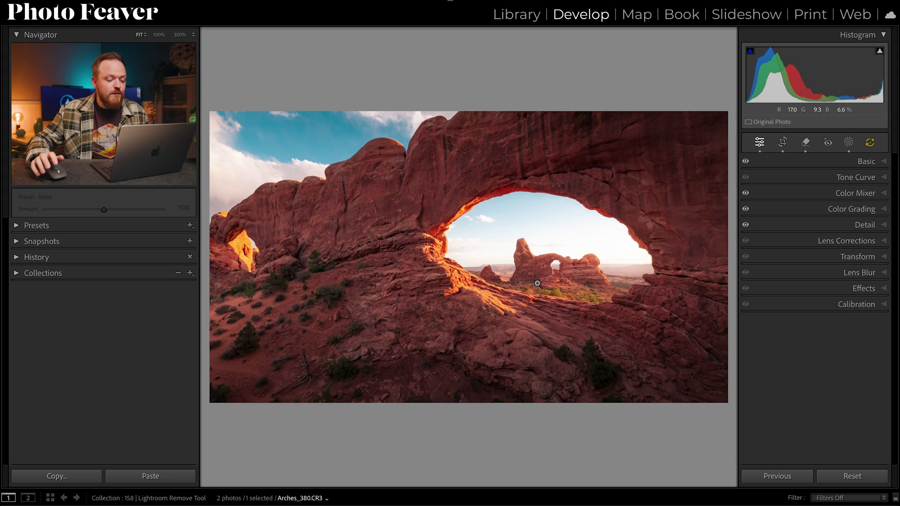
key(Right)
click(520, 312)
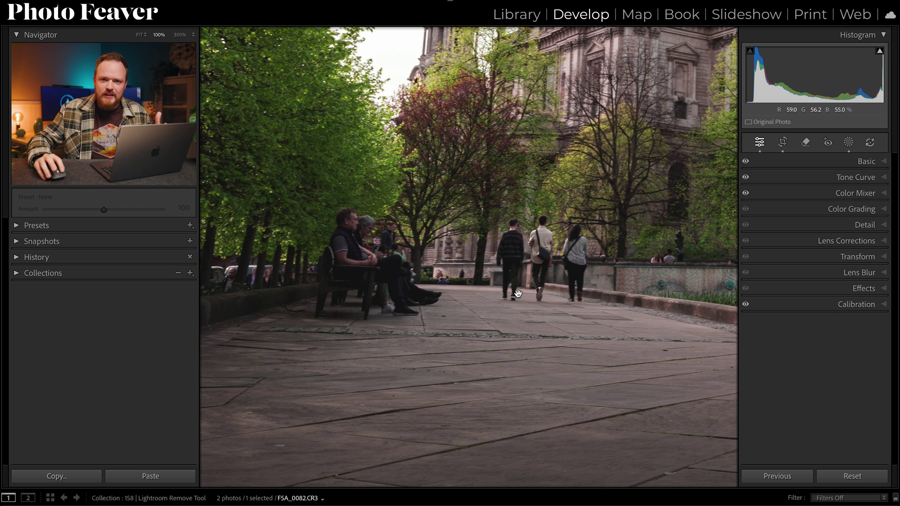
Step: Fit the cathedral photo in view and bring up the Remove tools
click(509, 292)
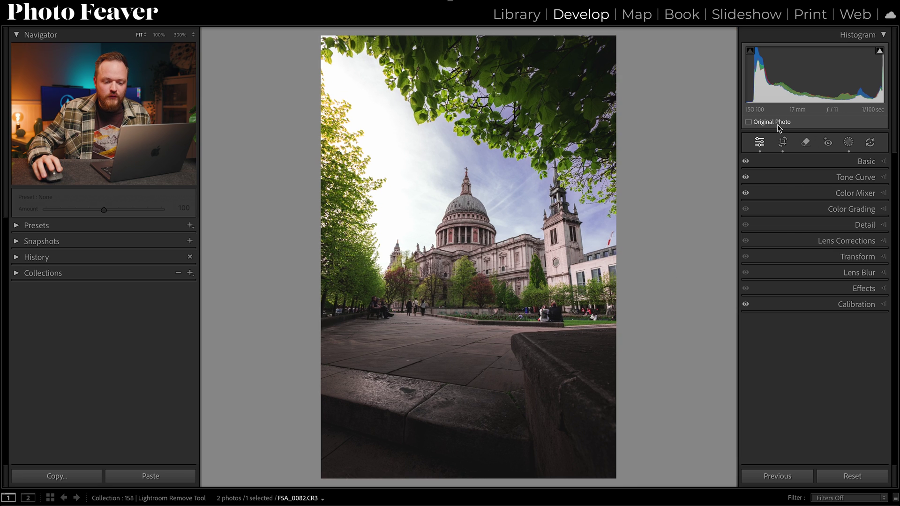
click(804, 143)
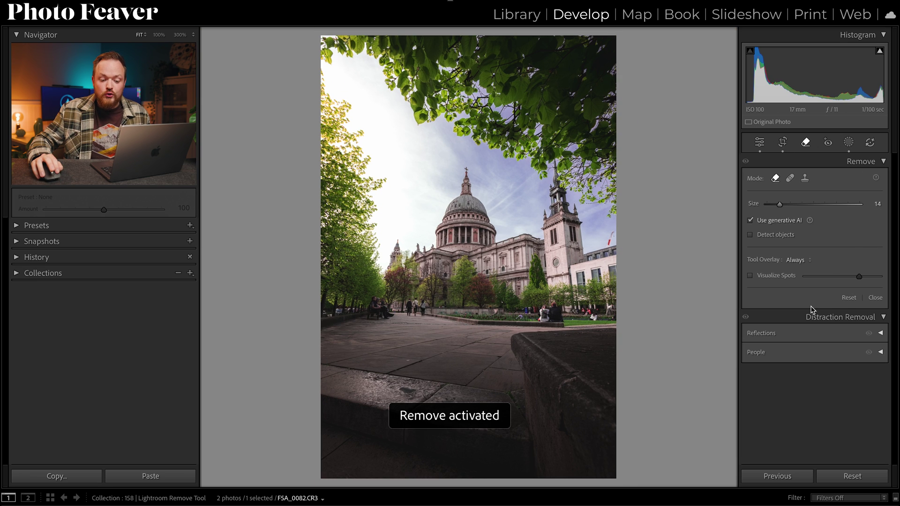
Step: Detect the people in the cathedral photo and check their red masks at 100% on the left side
click(879, 353)
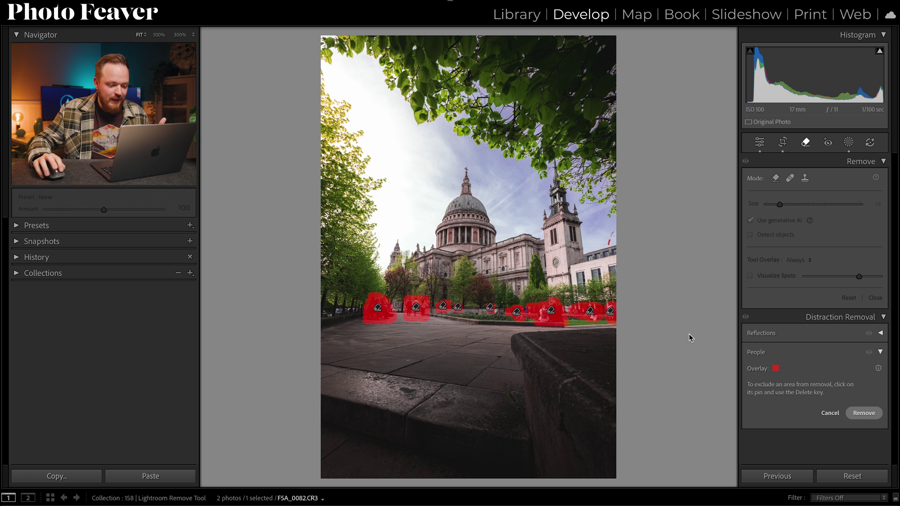
click(592, 340)
drag(610, 305, 605, 315)
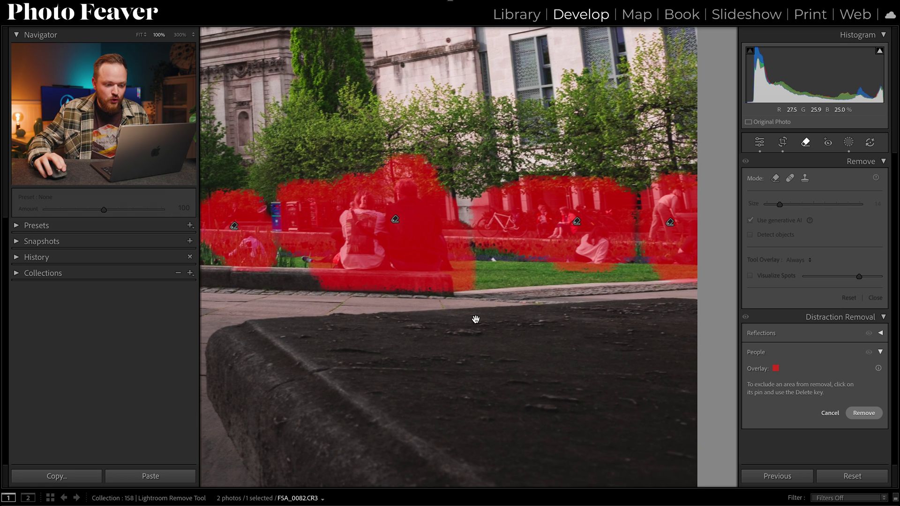
drag(473, 317, 494, 321)
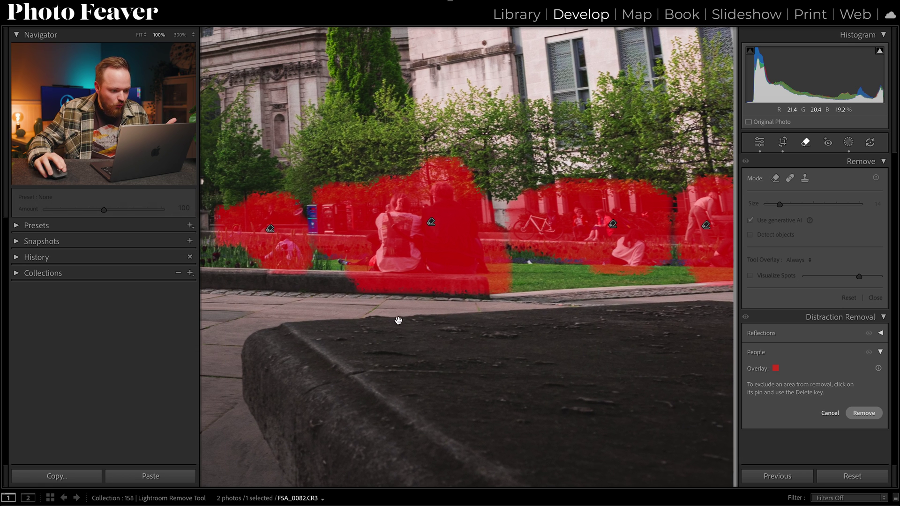
drag(397, 321, 481, 328)
drag(424, 322, 540, 329)
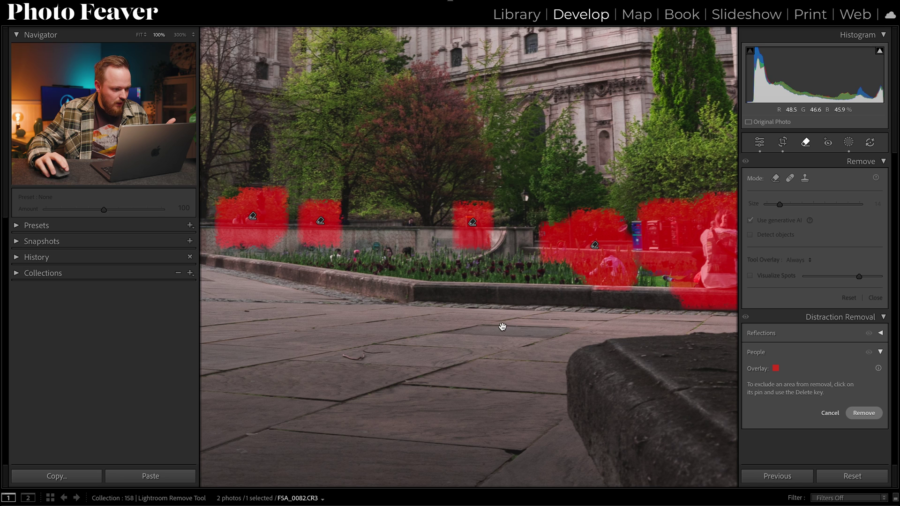
drag(474, 325, 550, 328)
drag(404, 324, 643, 324)
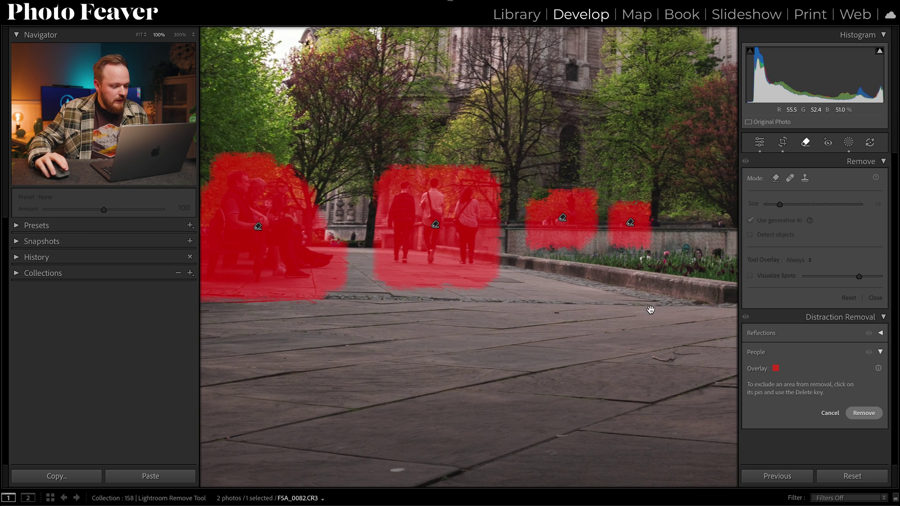
Step: Check the masks over the people by the tulip wall, the seated people and the walking people
drag(651, 309, 472, 316)
drag(442, 267, 394, 306)
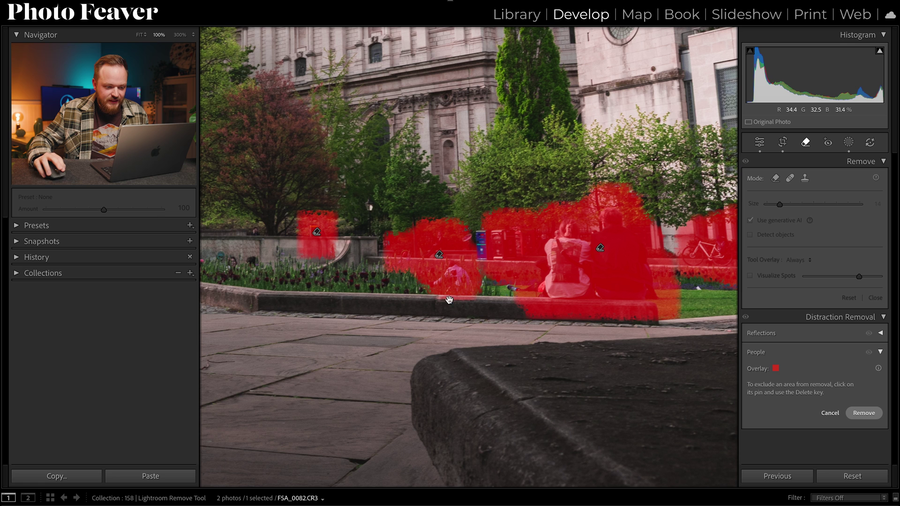
drag(553, 307, 496, 329)
drag(597, 337, 546, 330)
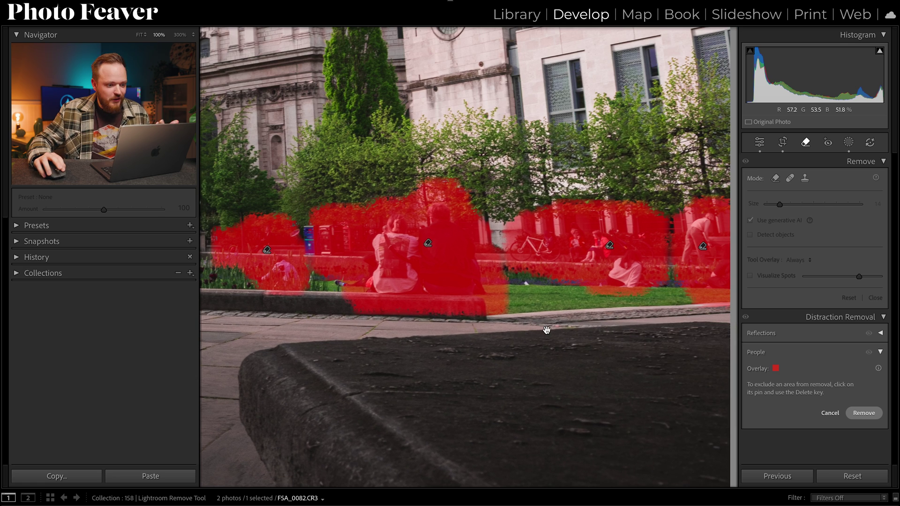
drag(462, 329, 596, 305)
drag(477, 304, 591, 302)
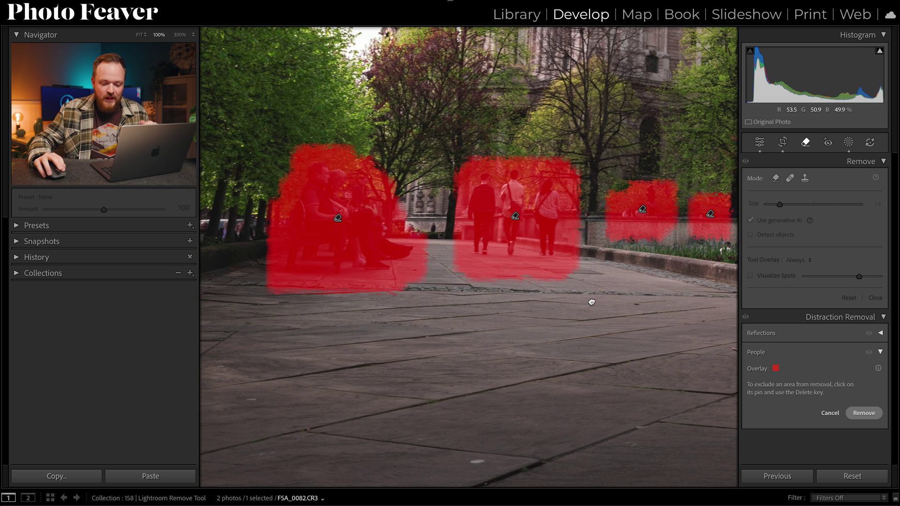
Step: Remove all the detected people and scan the result at 100%
click(861, 415)
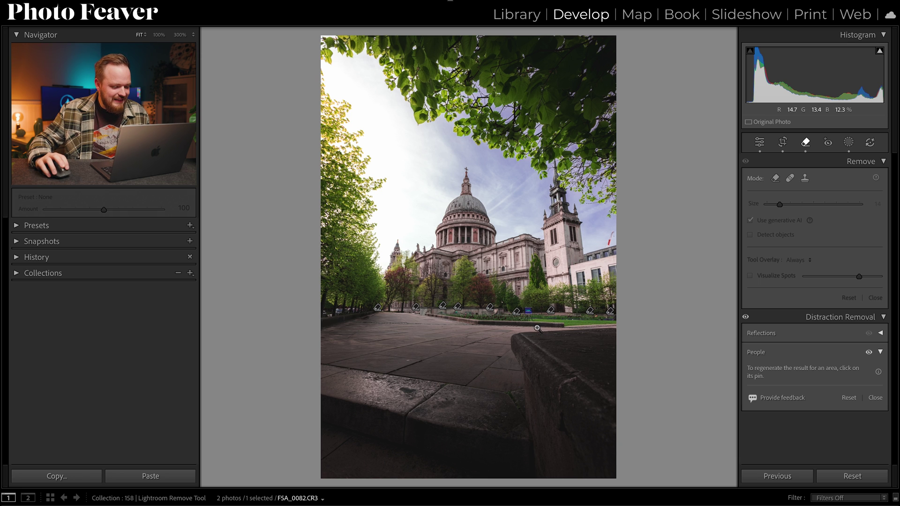
click(382, 334)
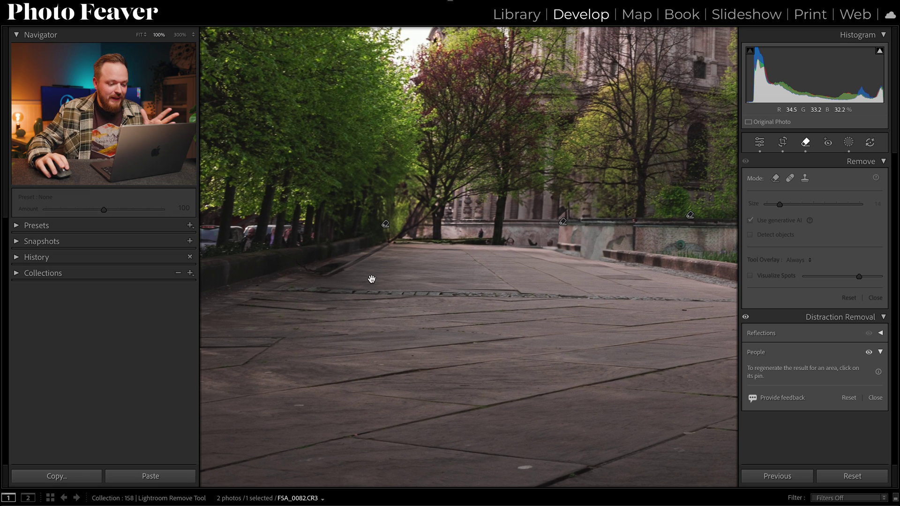
scroll(417, 281, right, 2)
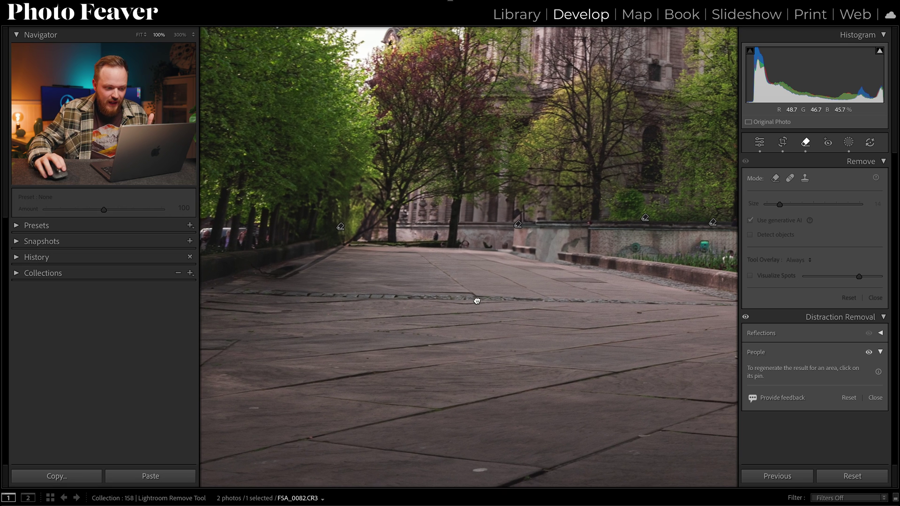
scroll(587, 294, right, 10)
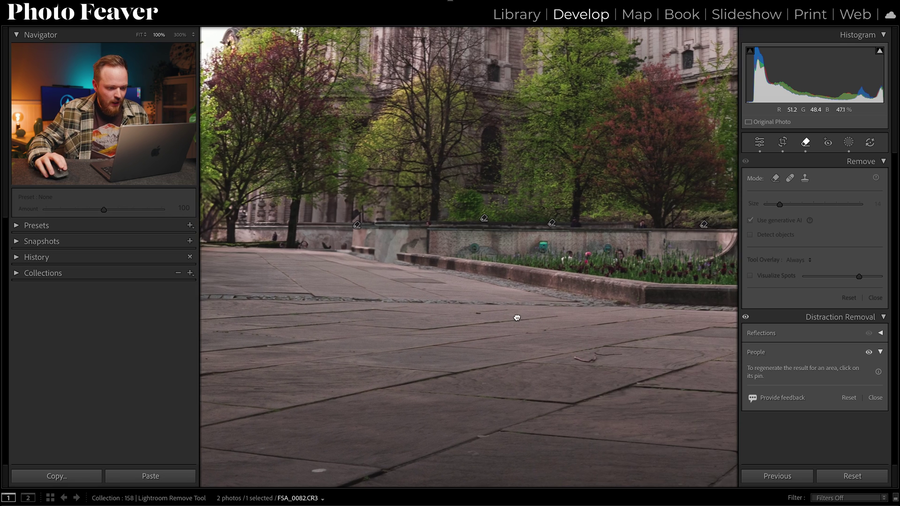
scroll(577, 318, right, 10)
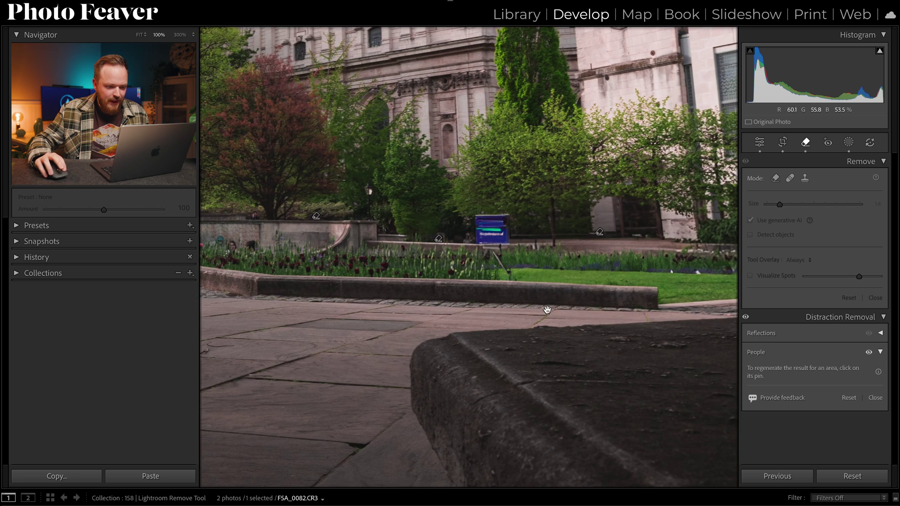
scroll(392, 309, left, 3)
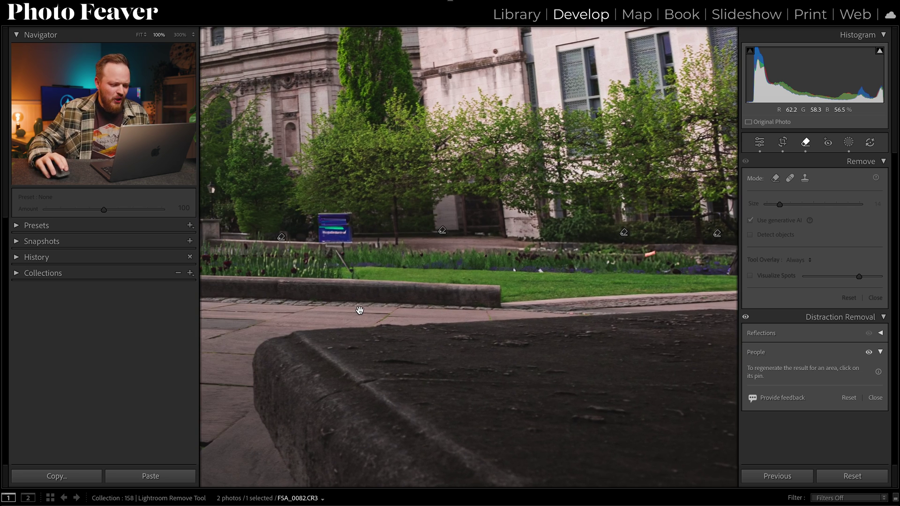
scroll(431, 323, left, 2)
scroll(364, 319, left, 8)
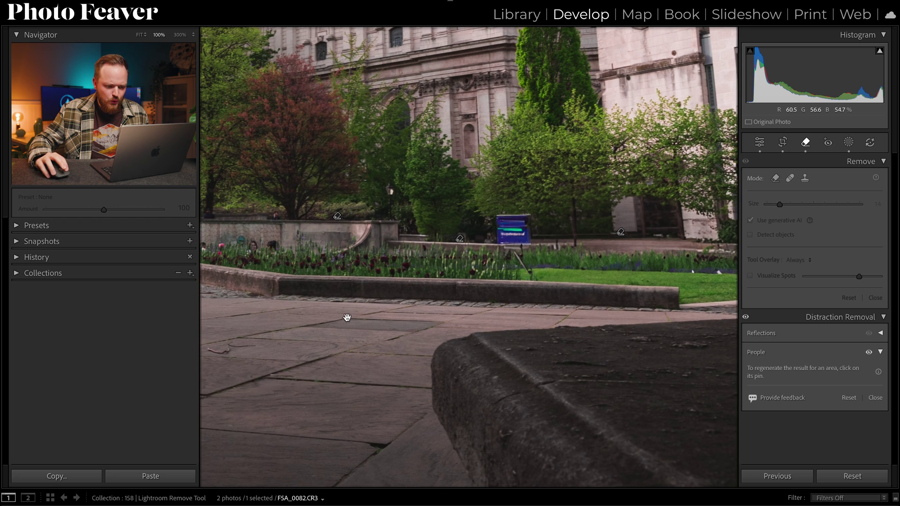
scroll(526, 321, left, 5)
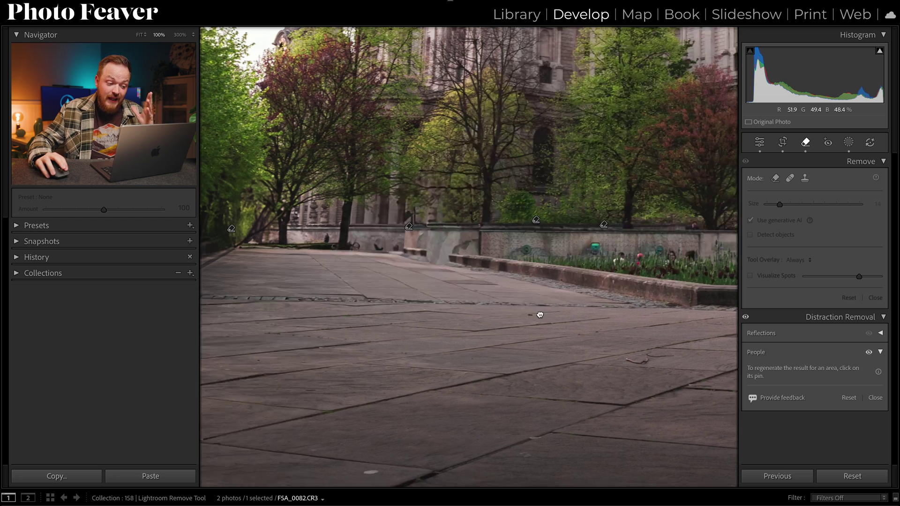
scroll(492, 321, left, 5)
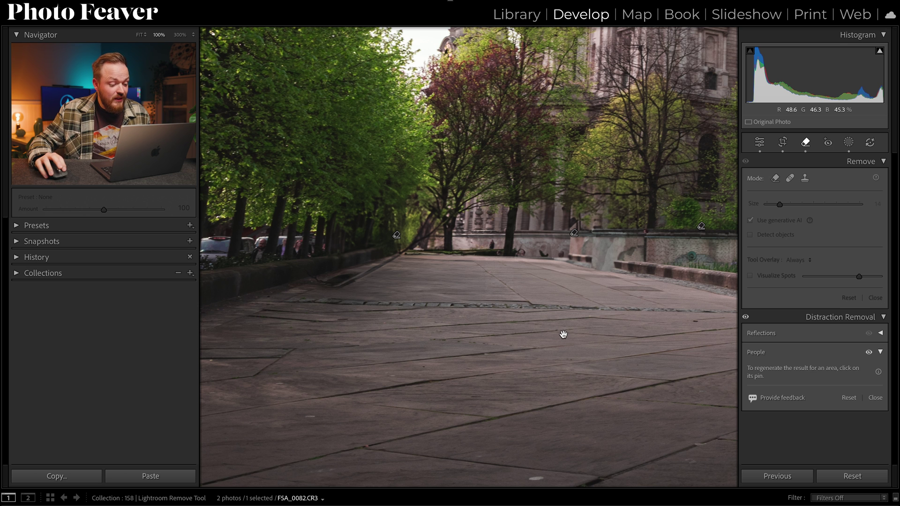
Step: Check the cleaned paved path and the tulip wall at 300%, then return to Fit view
drag(596, 334, 485, 332)
drag(609, 325, 431, 320)
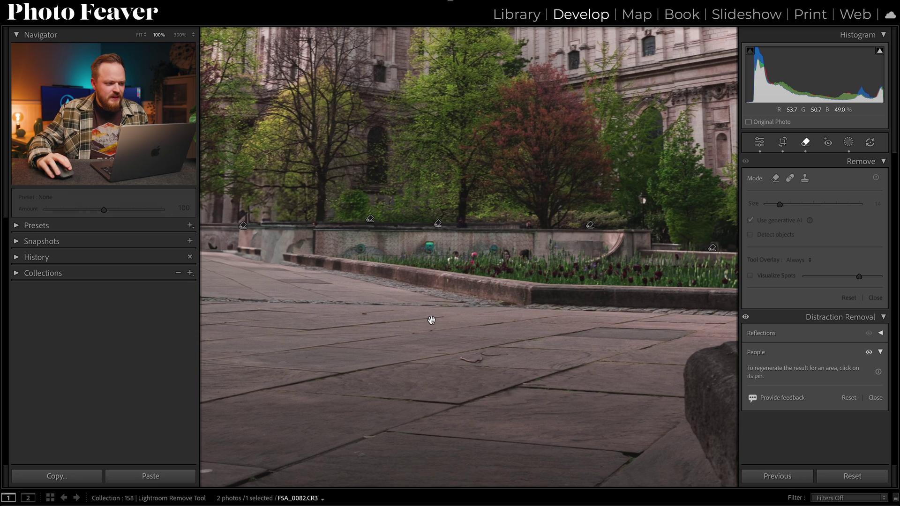
click(180, 34)
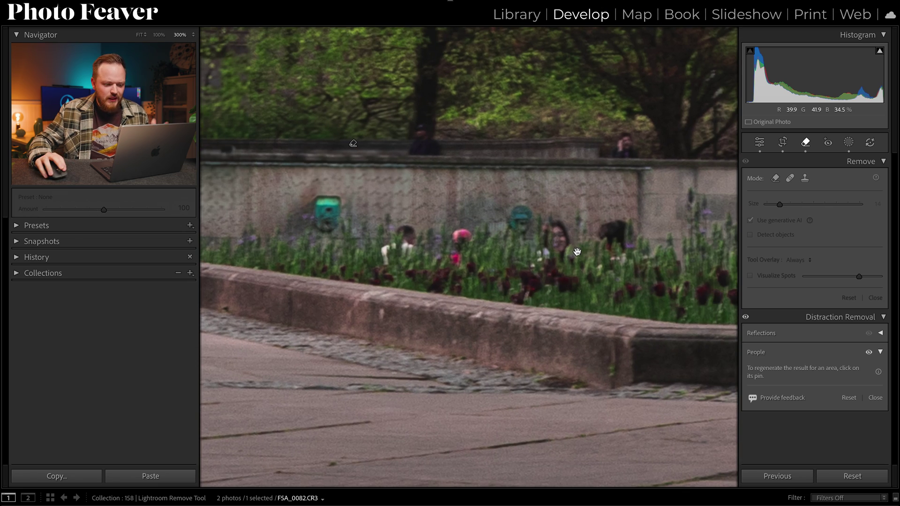
click(577, 251)
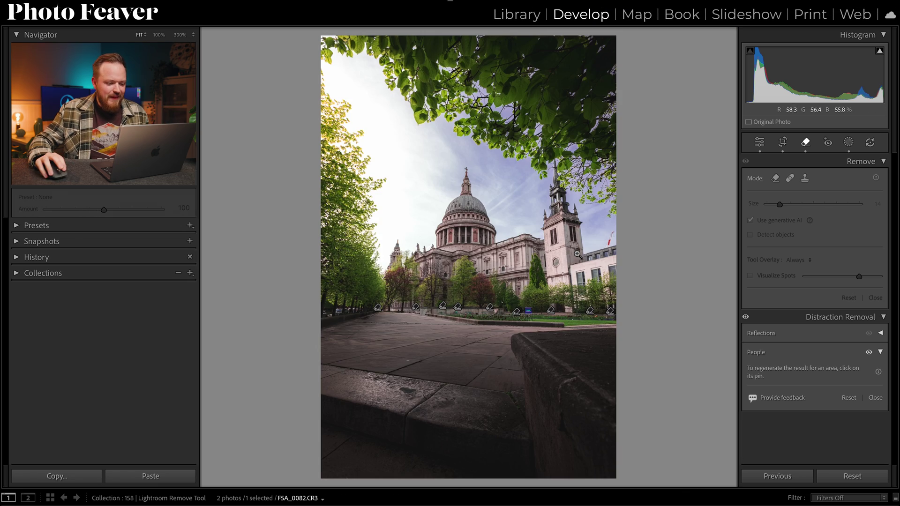